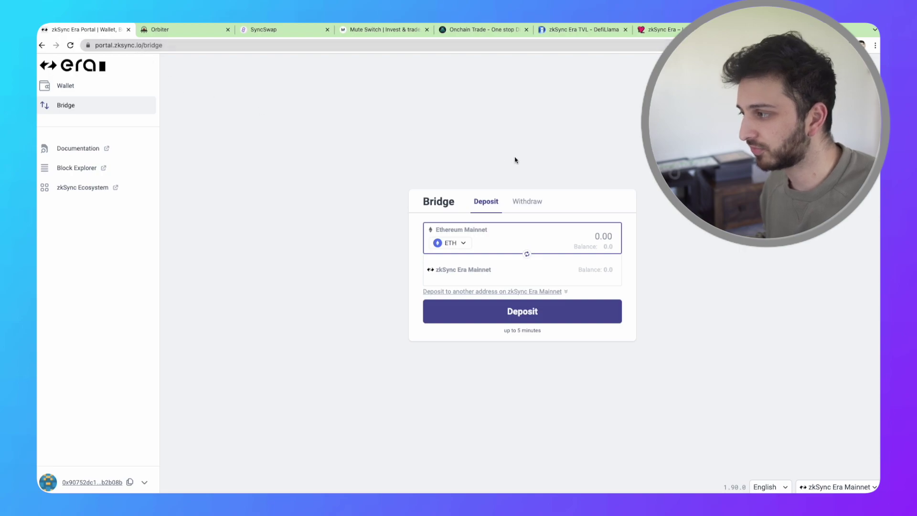
click(460, 248)
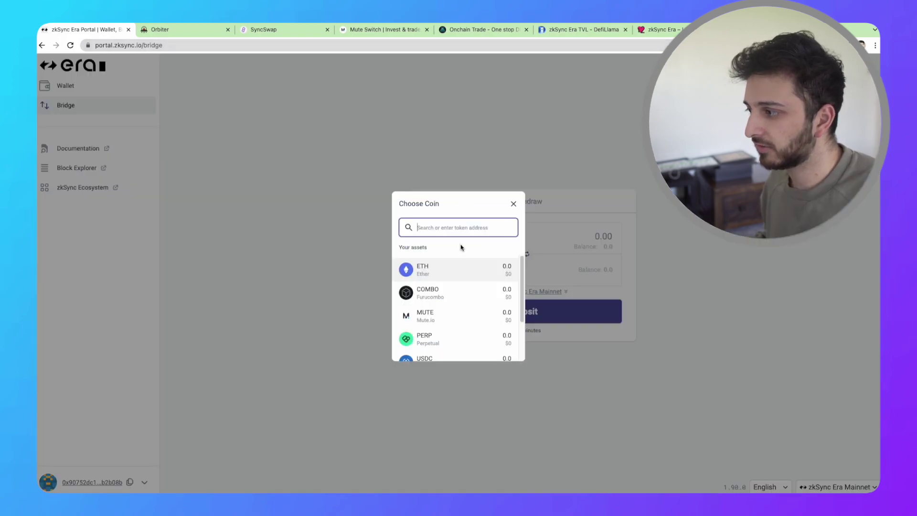
scroll(469, 305, down, 3)
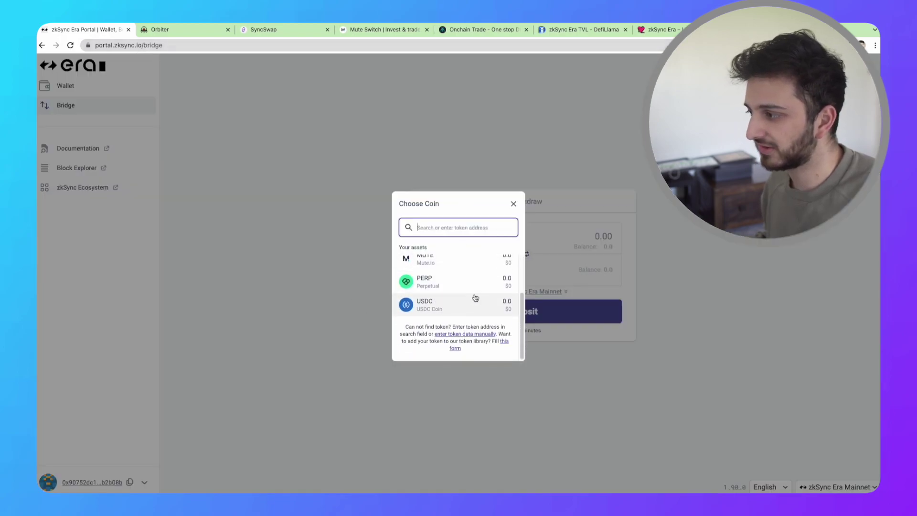
click(330, 267)
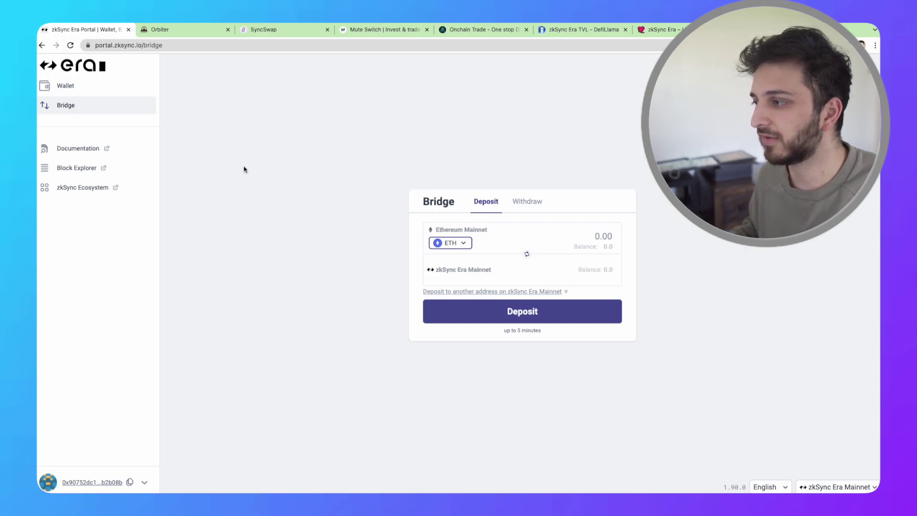
Go to Orbiter's L2 Bridge, set for ETH from Ethereum to zkSync Era, and browse the source chains.
click(181, 32)
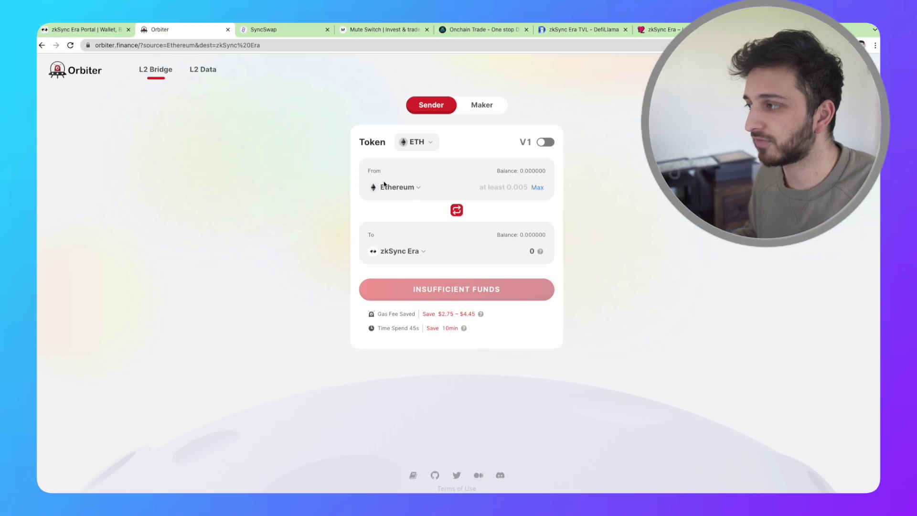
click(407, 187)
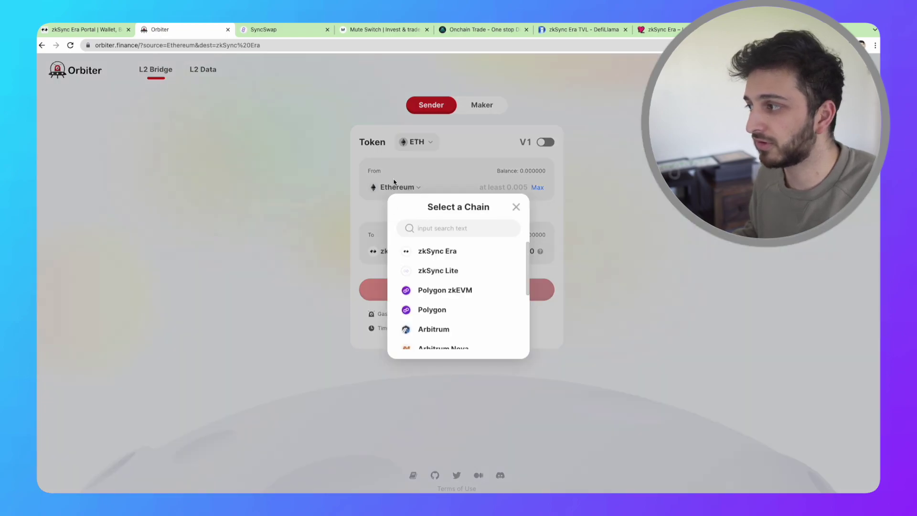
scroll(454, 308, down, 1)
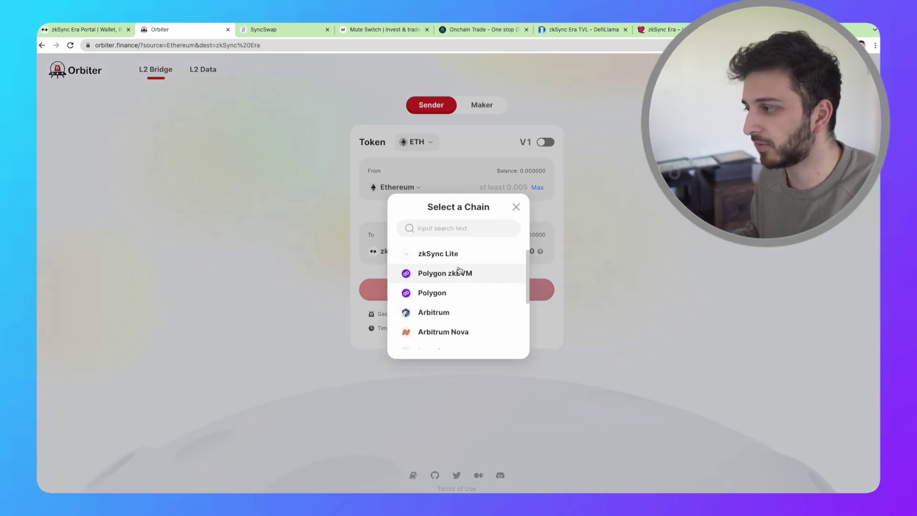
scroll(469, 280, up, 1)
scroll(471, 282, down, 2)
scroll(460, 316, down, 1)
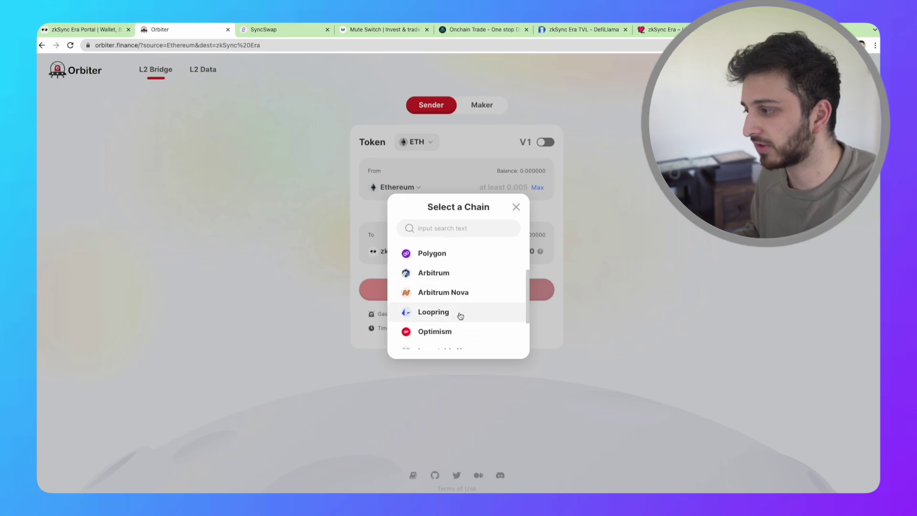
scroll(460, 310, down, 3)
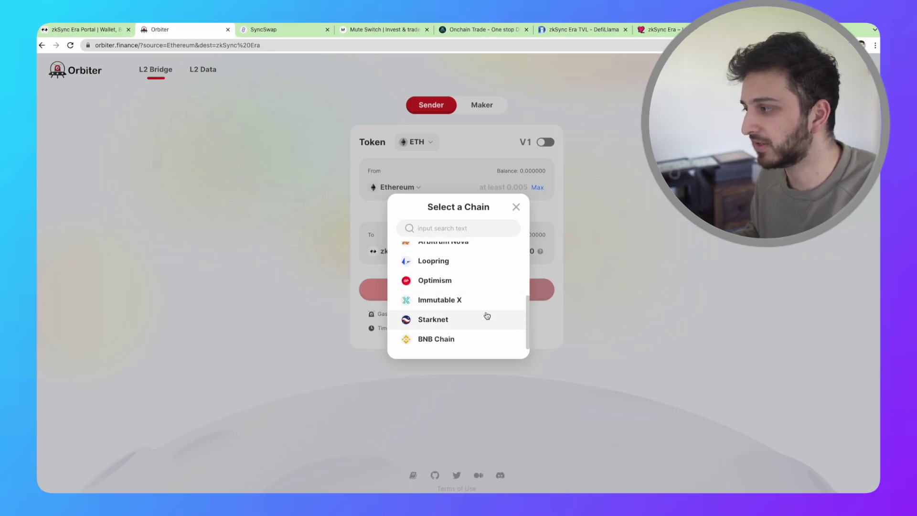
click(517, 211)
Look through the source chain list again and close it without choosing a chain.
click(417, 186)
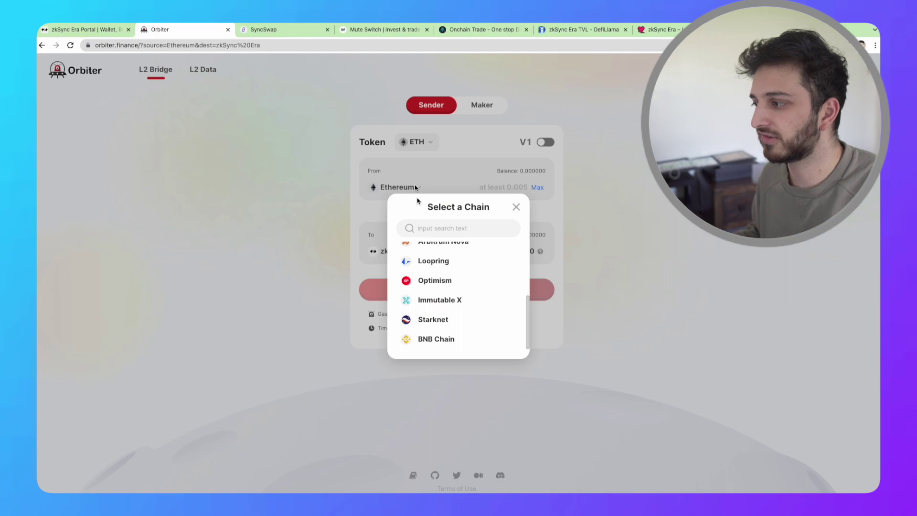
scroll(446, 268, up, 2)
scroll(454, 293, down, 2)
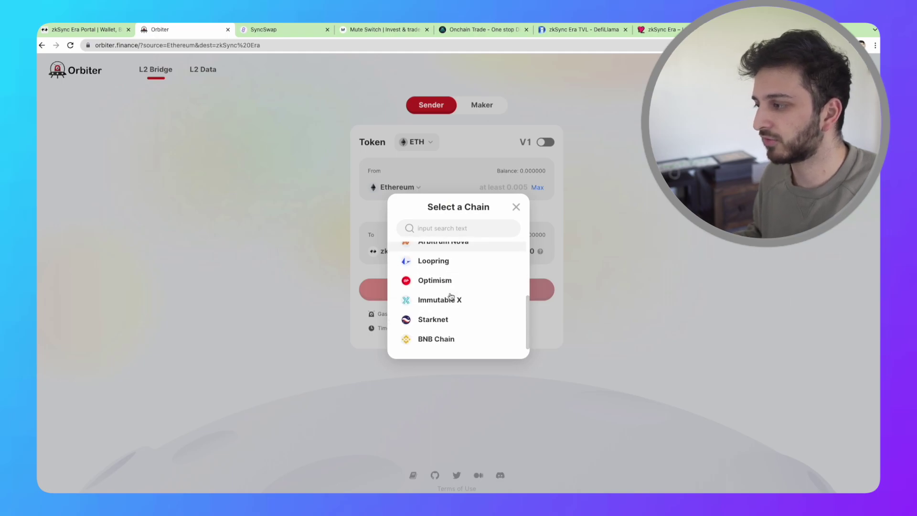
click(516, 208)
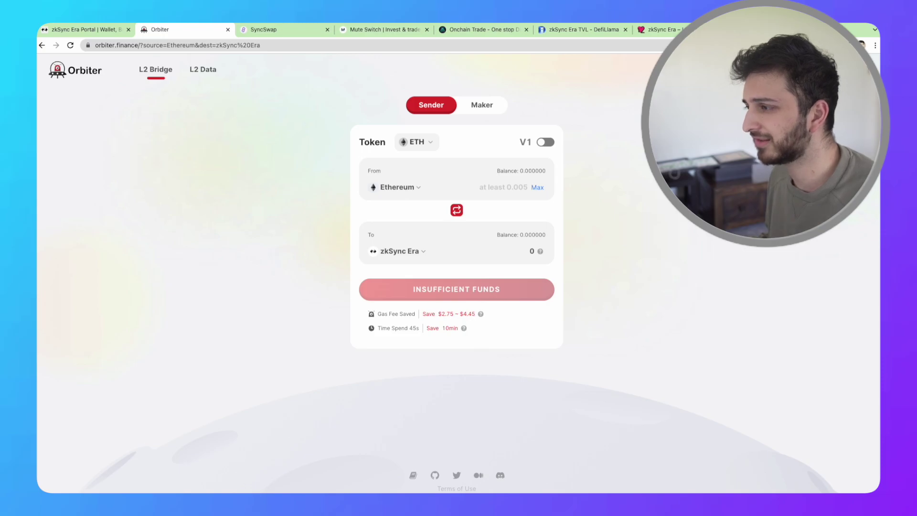
Set the source chain to Arbitrum and enter 0.005 ETH, receiving 0.00499 on zkSync Era.
click(400, 193)
scroll(437, 282, up, 2)
click(437, 283)
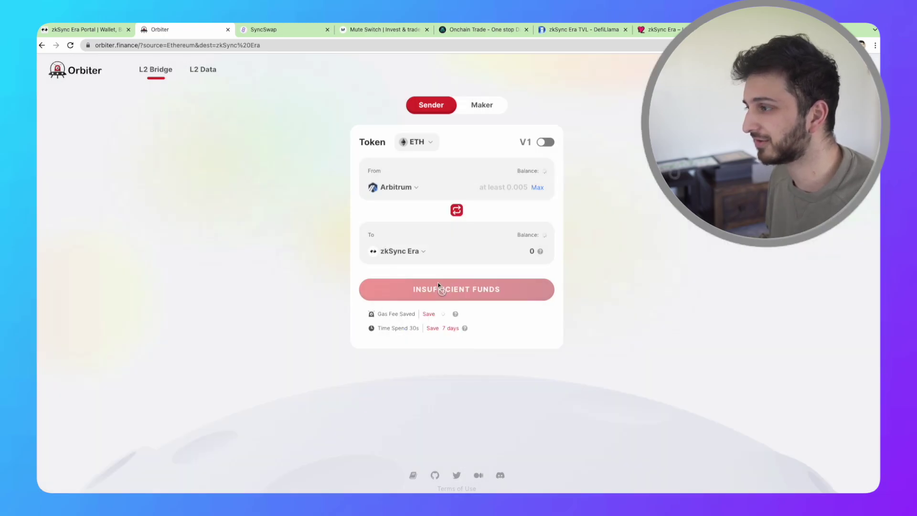
click(457, 183)
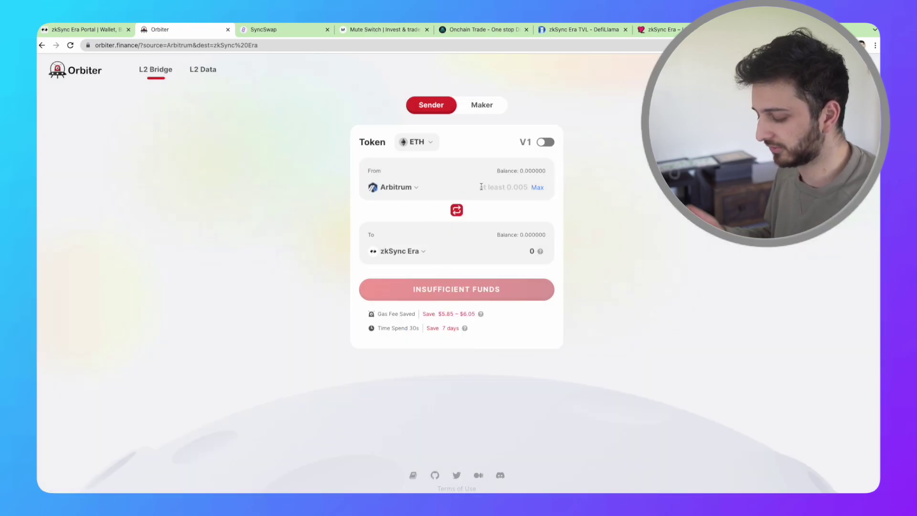
text(0.005)
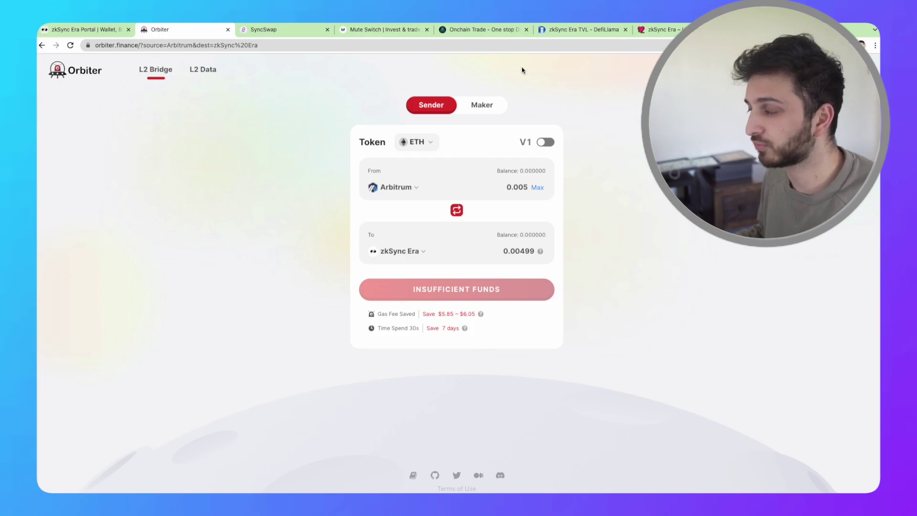
Review DefiLlama's zkSync Era TVL ($45.53m, SyncSwap leading), then close the L2BEAT tab and return.
click(569, 30)
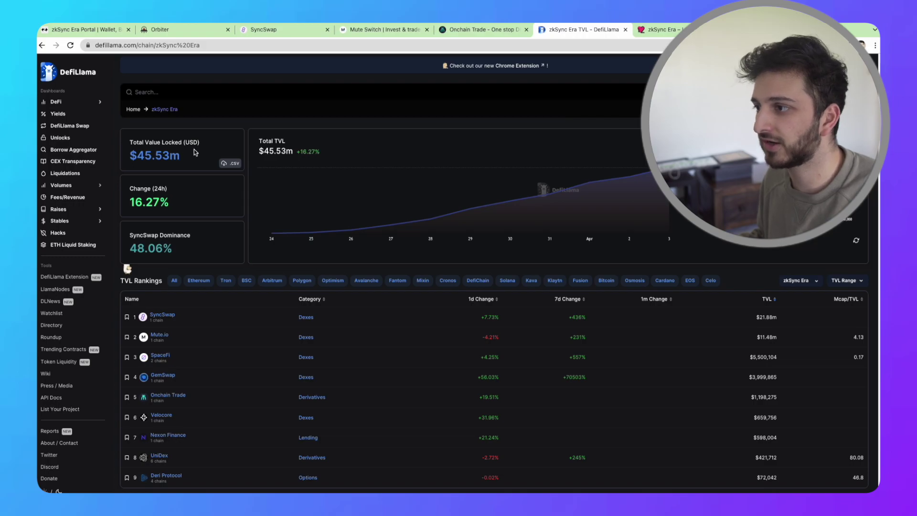
key(ctrl+Tab)
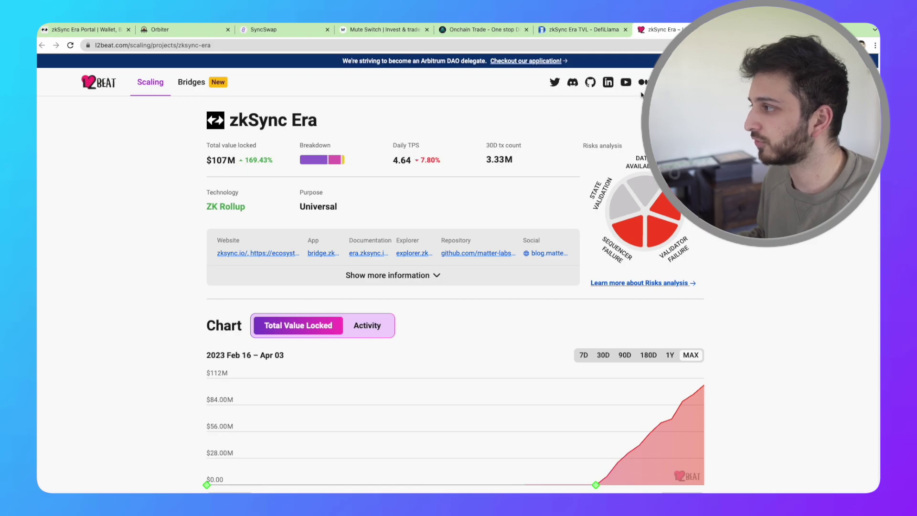
key(ctrl+w)
key(ctrl+shift+Tab)
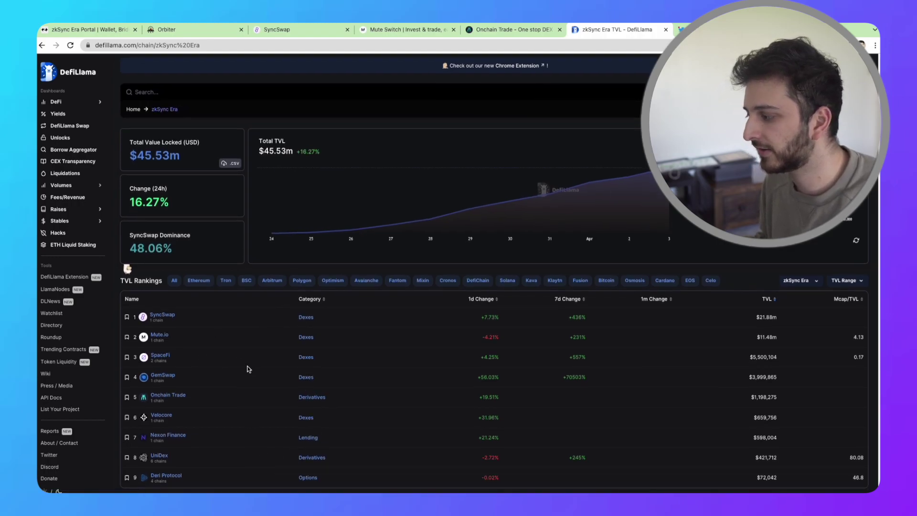
scroll(247, 346, up, 1)
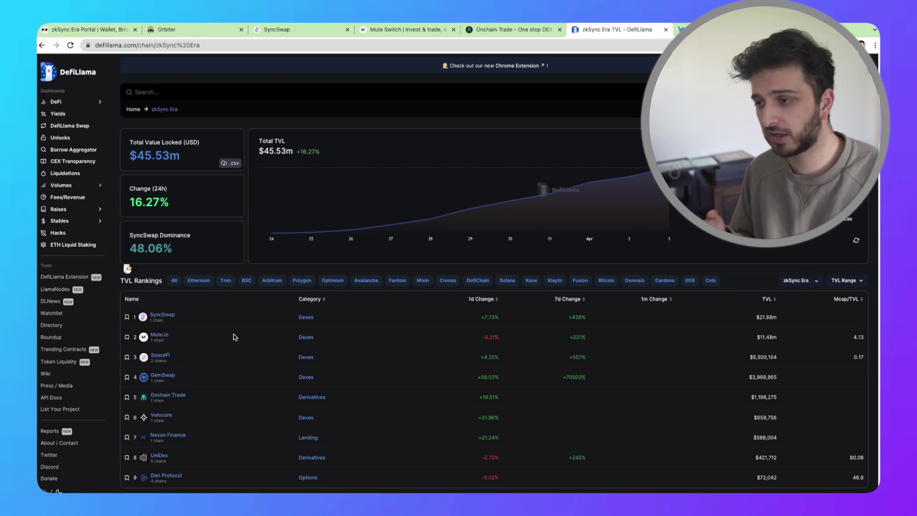
Show the Twitter thread image listing the 4, 10, 25 and 100 transaction milestones.
key(ctrl+Tab)
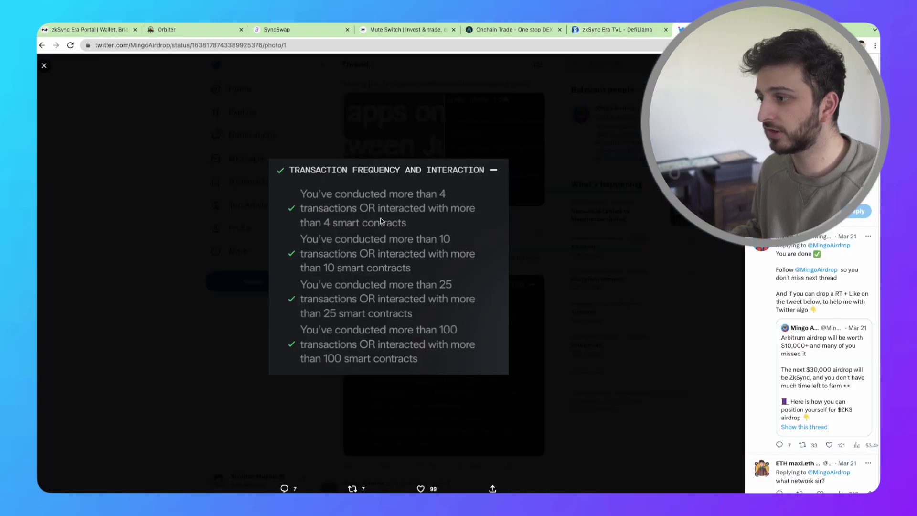
Look over SyncSwap's empty ETH-to-USDC trade form, then move to Mute.Switch's swap page.
click(279, 32)
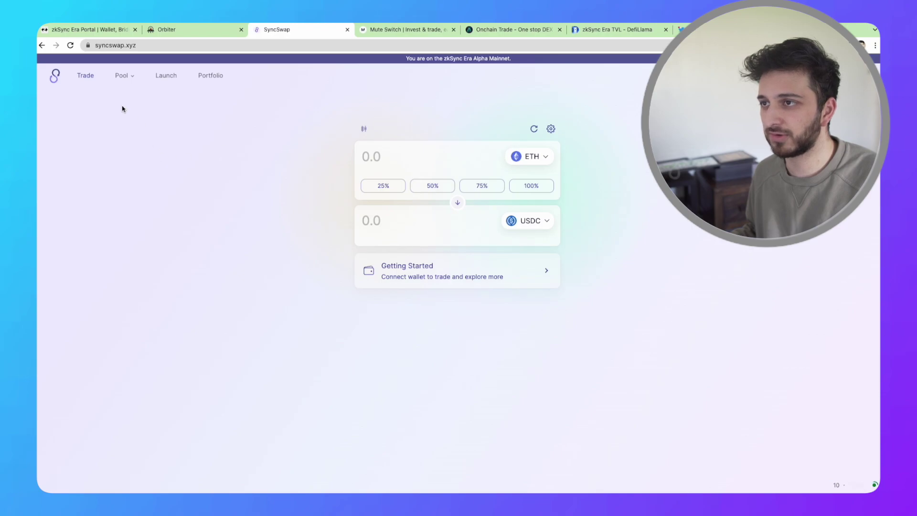
click(403, 158)
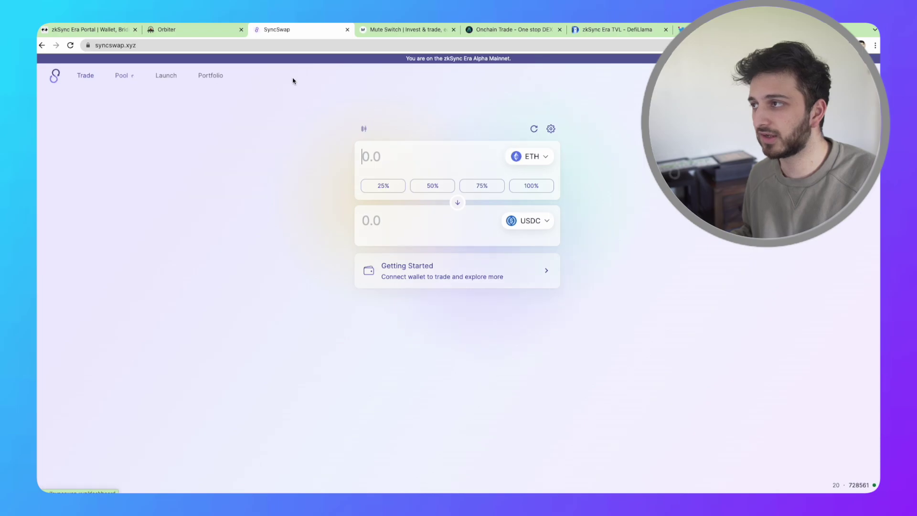
click(420, 34)
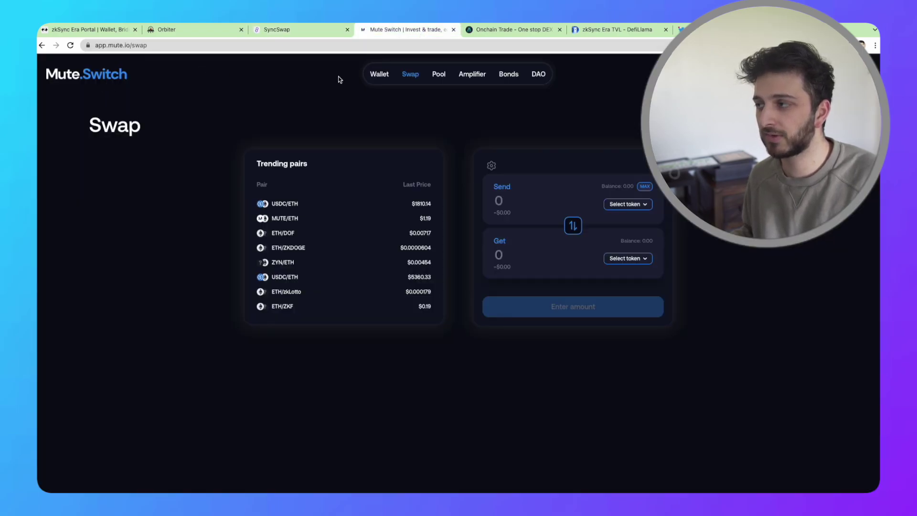
View the Onchain Trade page, then return to DefiLlama's zkSync Era TVL rankings.
click(493, 34)
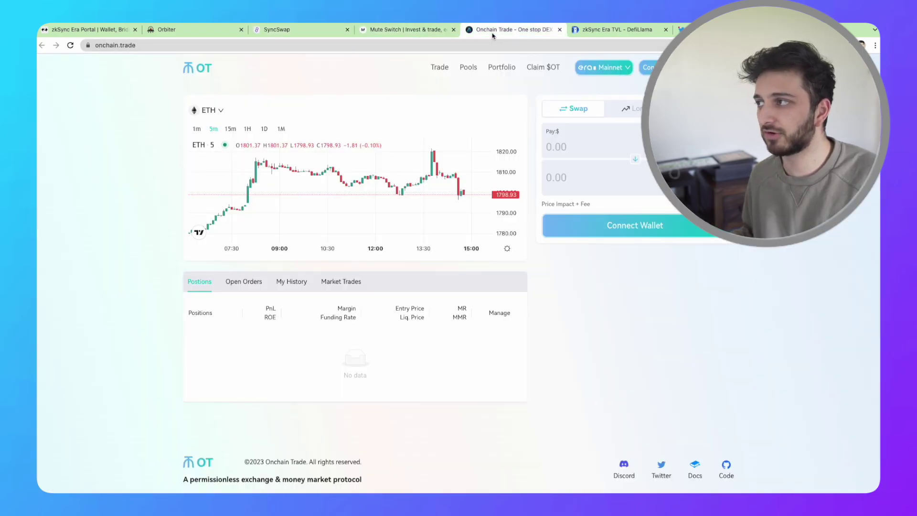
click(611, 32)
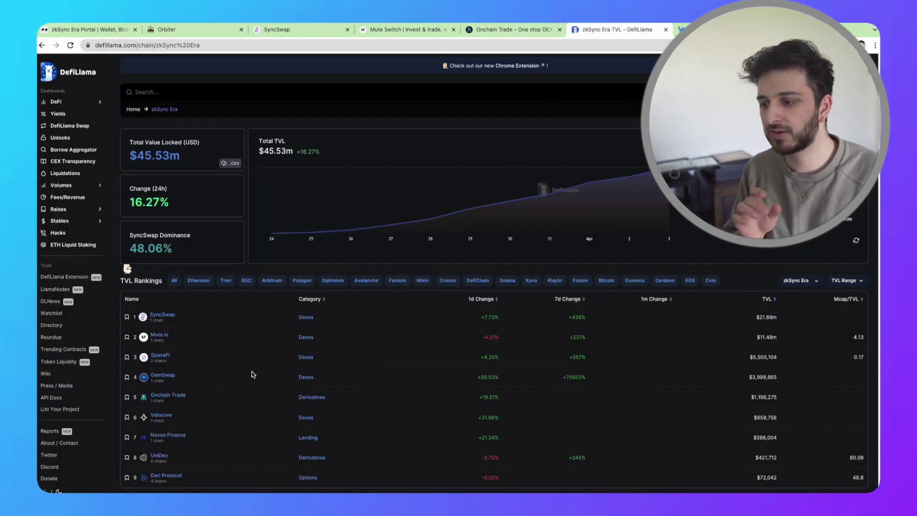